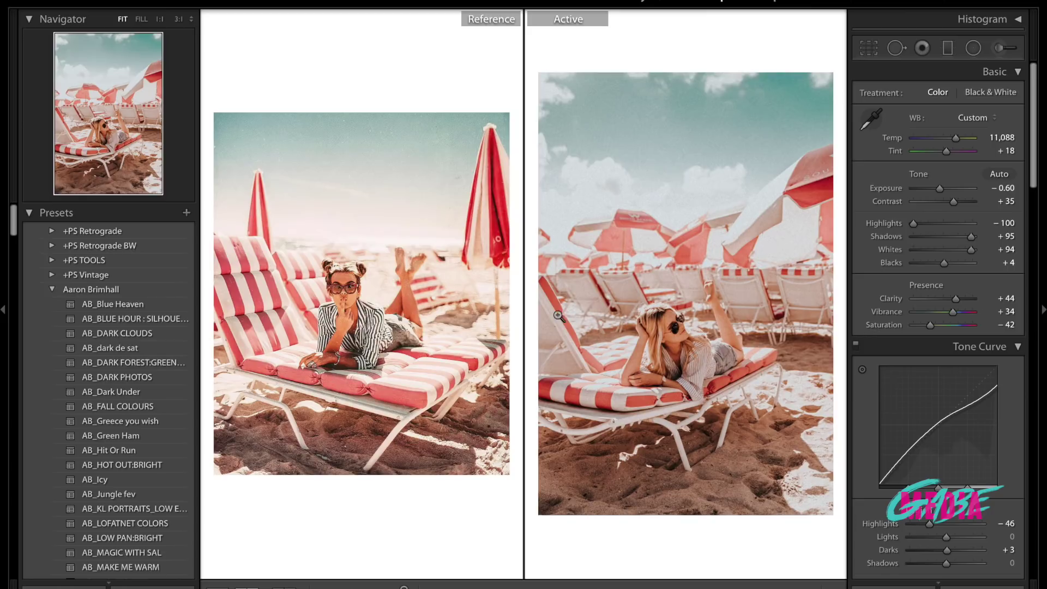
# - Examine the active beach photo's white balance, tone and presence settings and compare the look with the reference photo
pyautogui.scroll(1, 933, 218)
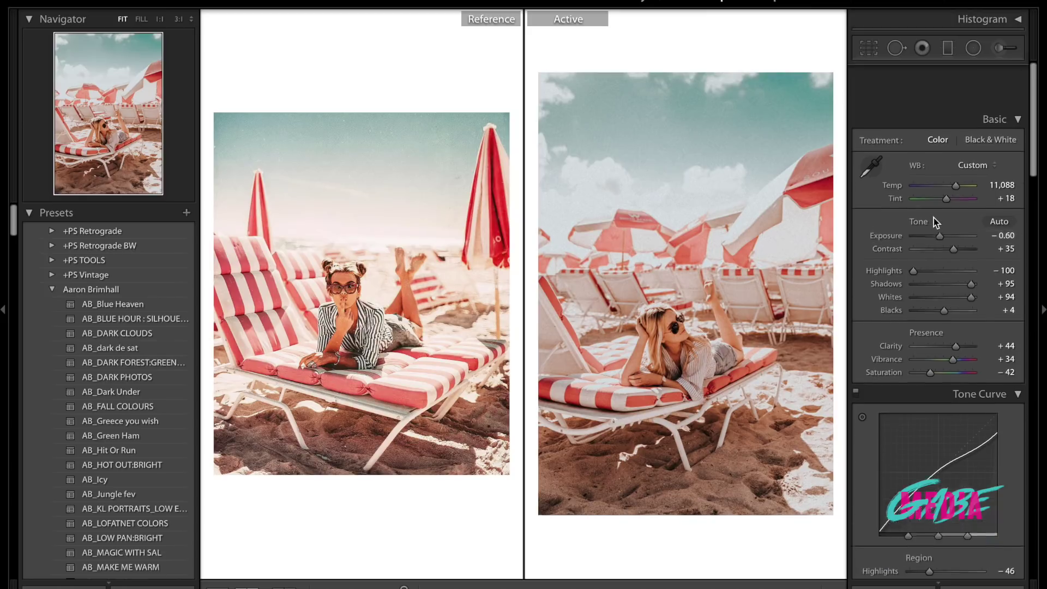
pyautogui.scroll(-1, 933, 217)
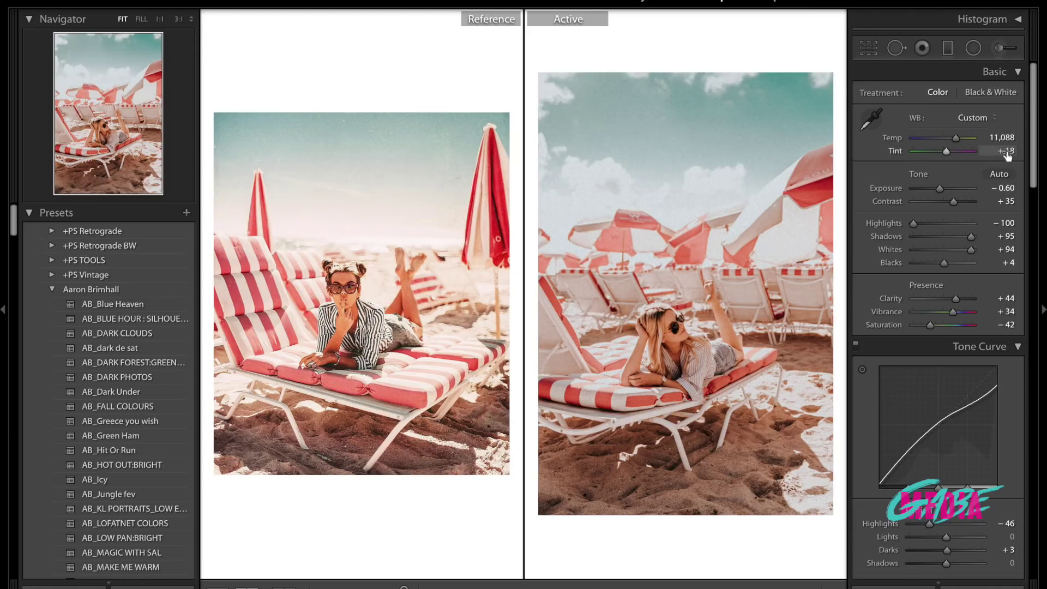
pyautogui.scroll(-1, 936, 235)
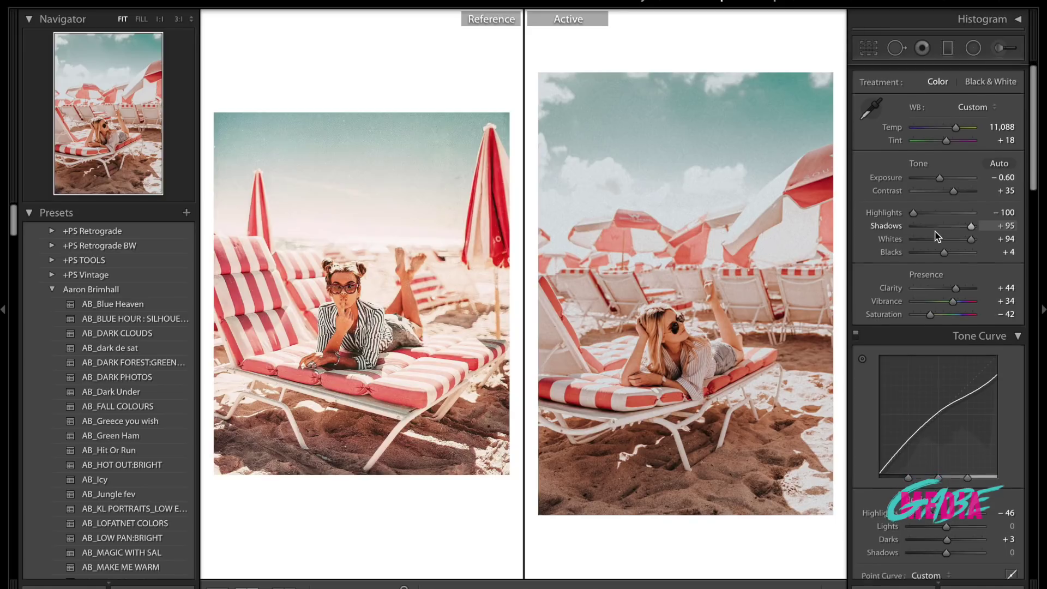
pyautogui.scroll(-2, 936, 236)
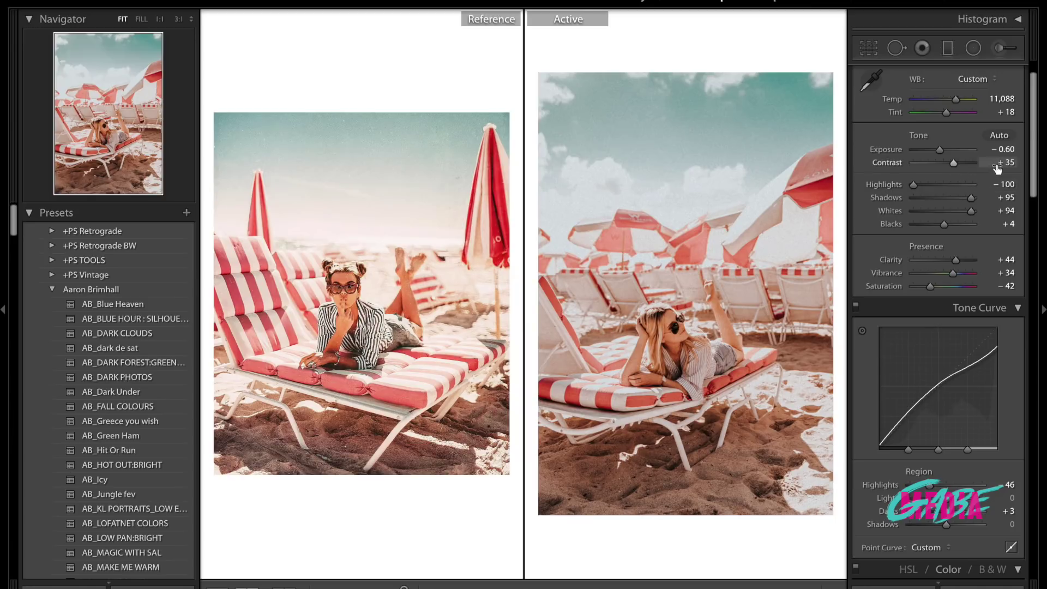
pyautogui.scroll(-1, 941, 201)
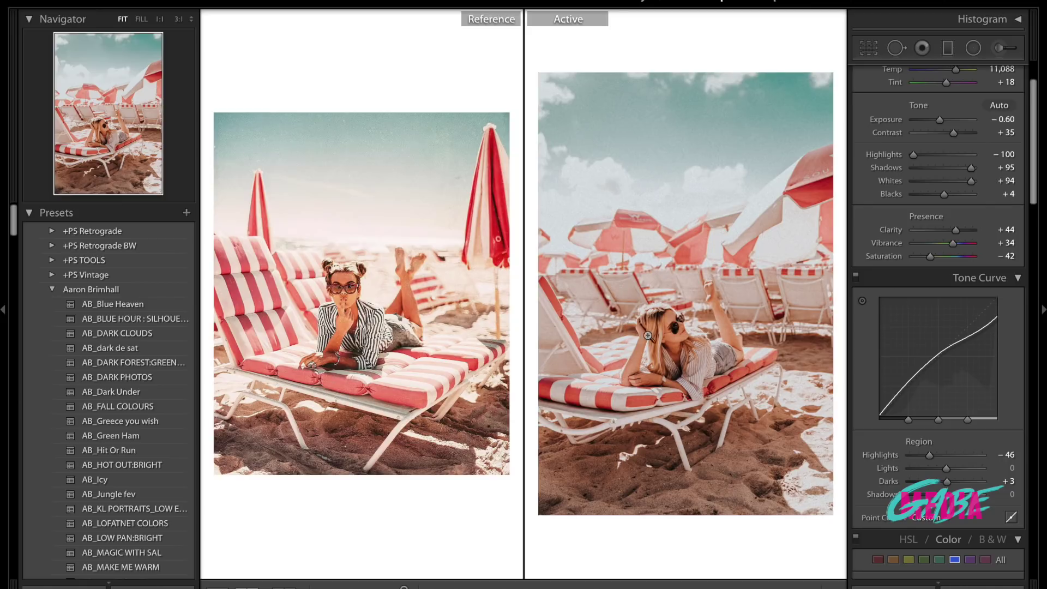
pyautogui.scroll(-1, 948, 172)
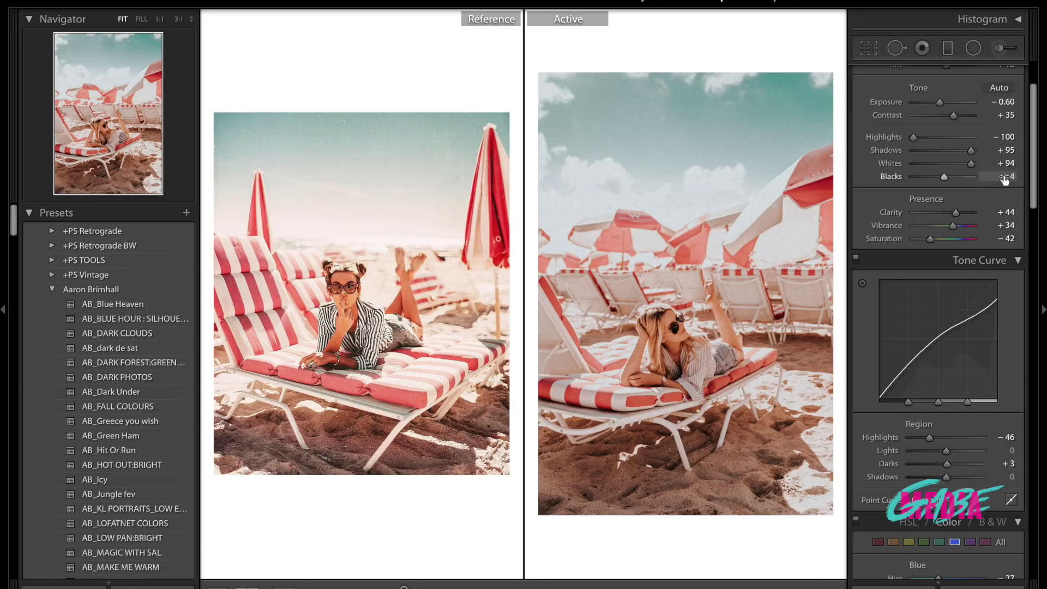
pyautogui.scroll(-2, 941, 171)
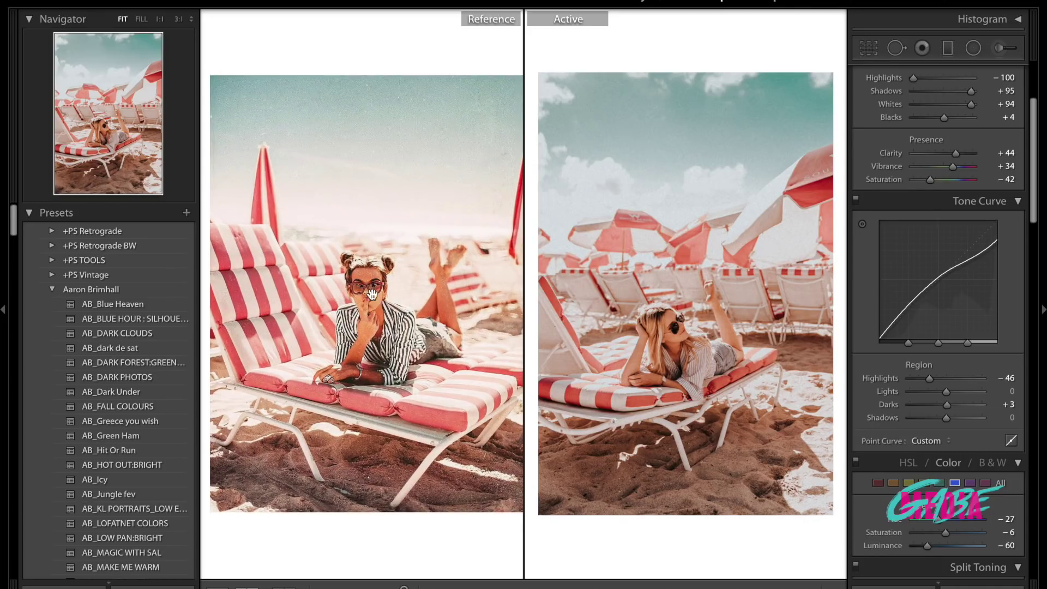
pyautogui.click(372, 295)
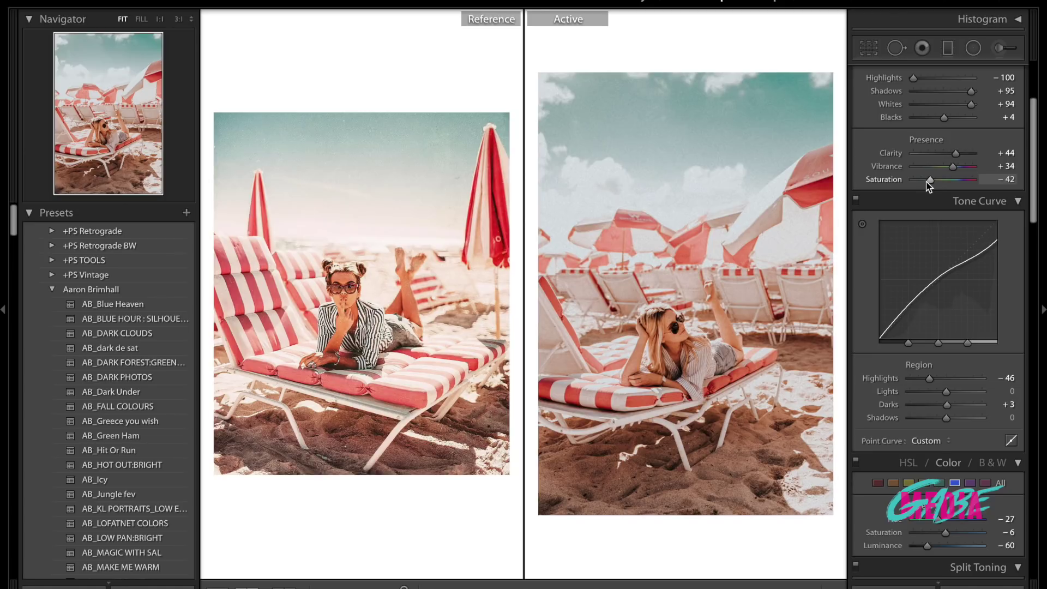
pyautogui.scroll(5, 949, 146)
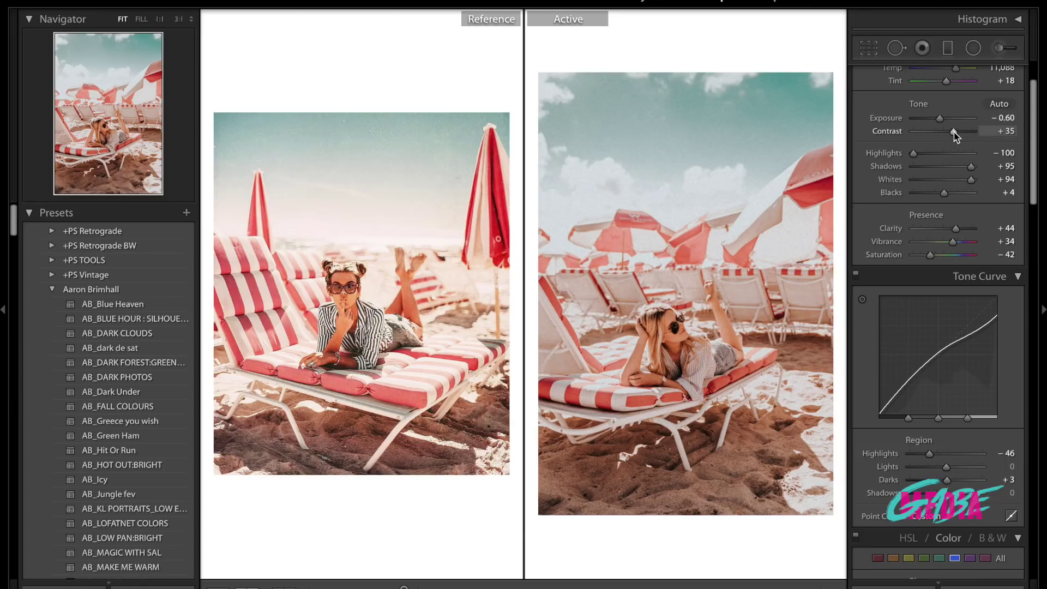
# - Try the active beach photo with Saturation reset to 0, and undo that change
pyautogui.scroll(-2, 955, 137)
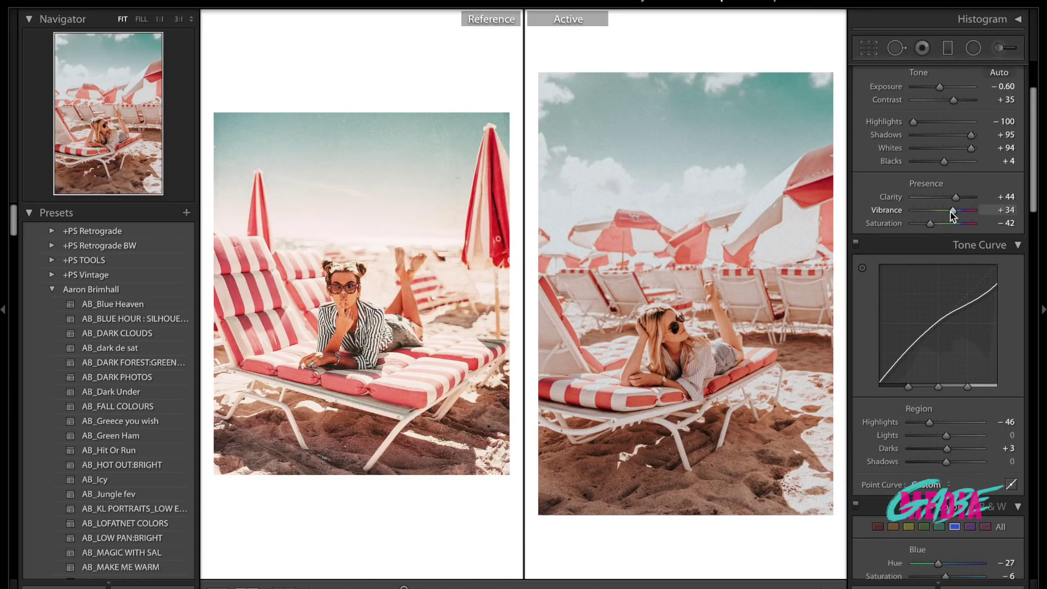
pyautogui.scroll(-1, 951, 216)
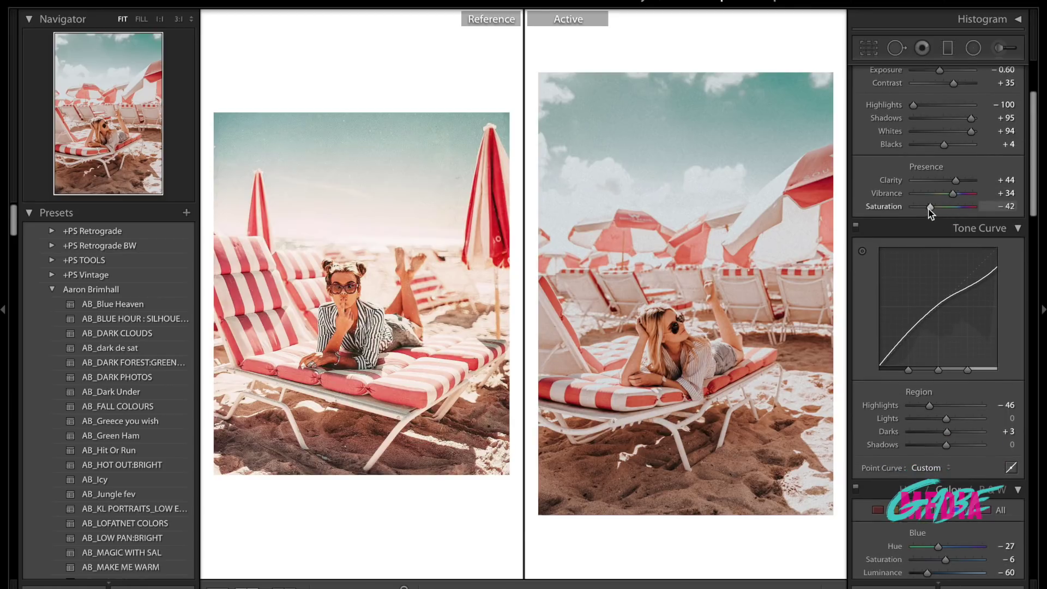
pyautogui.doubleClick(930, 207)
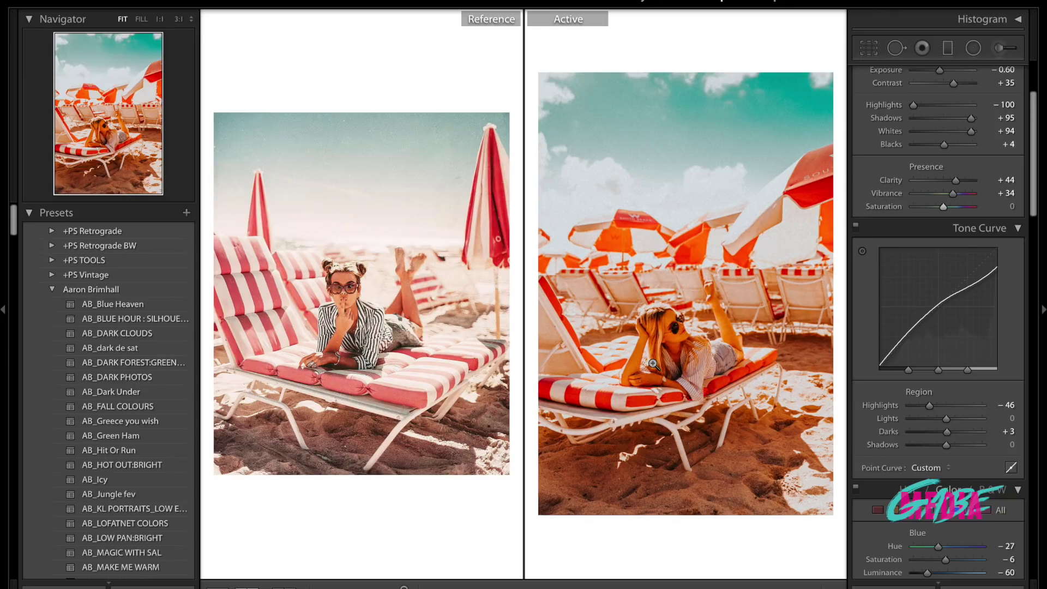
pyautogui.hotkey('ctrl', 'z')
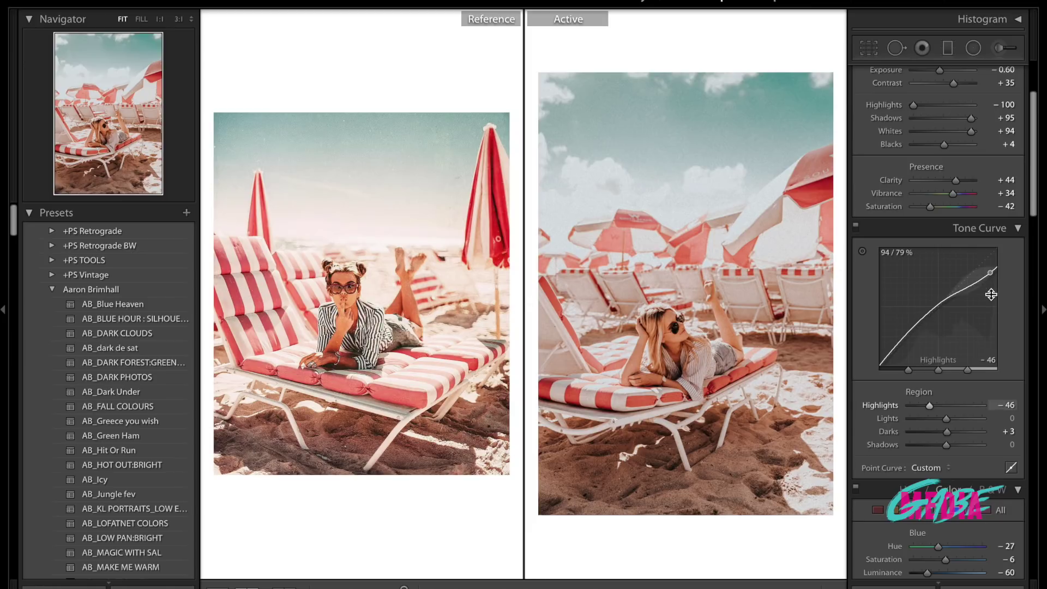
# - Try the beach photo with the Orange color's Luminance reset to 0, and undo that change
pyautogui.scroll(-3, 937, 300)
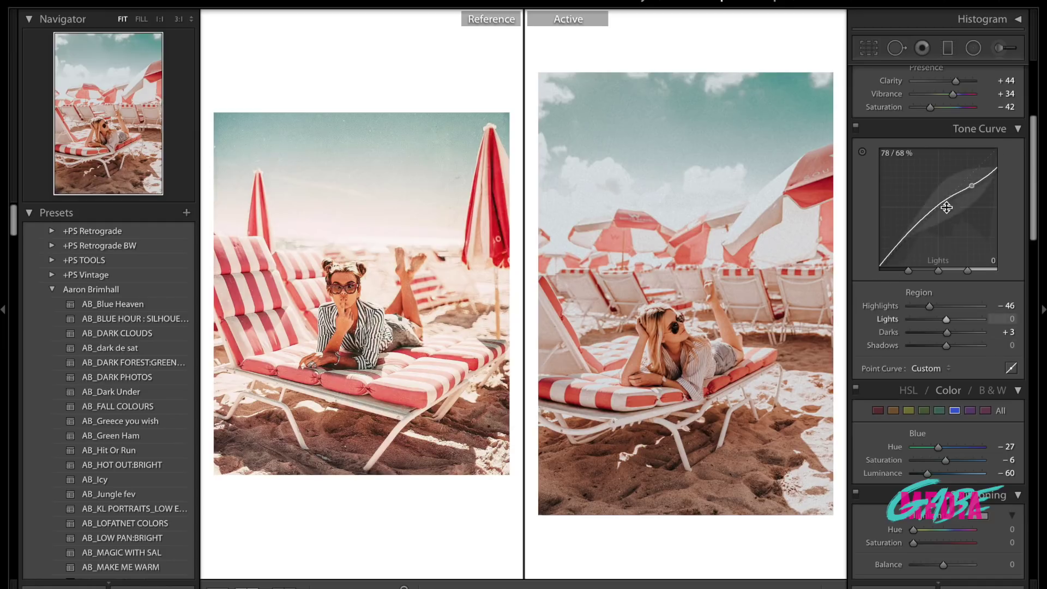
pyautogui.scroll(-5, 927, 245)
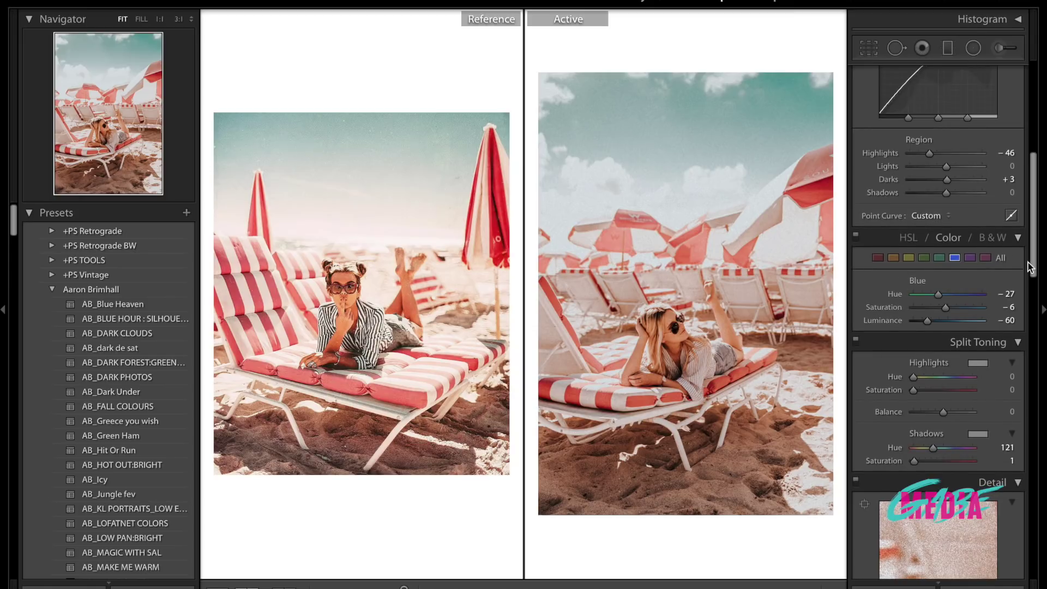
pyautogui.scroll(-1, 993, 320)
pyautogui.scroll(-2, 993, 318)
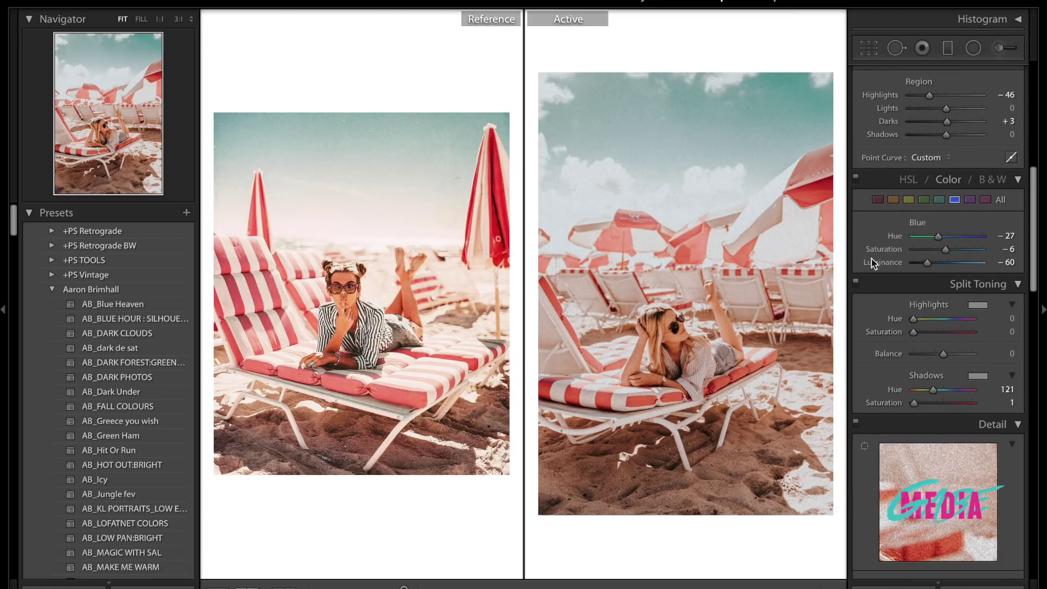
pyautogui.click(878, 199)
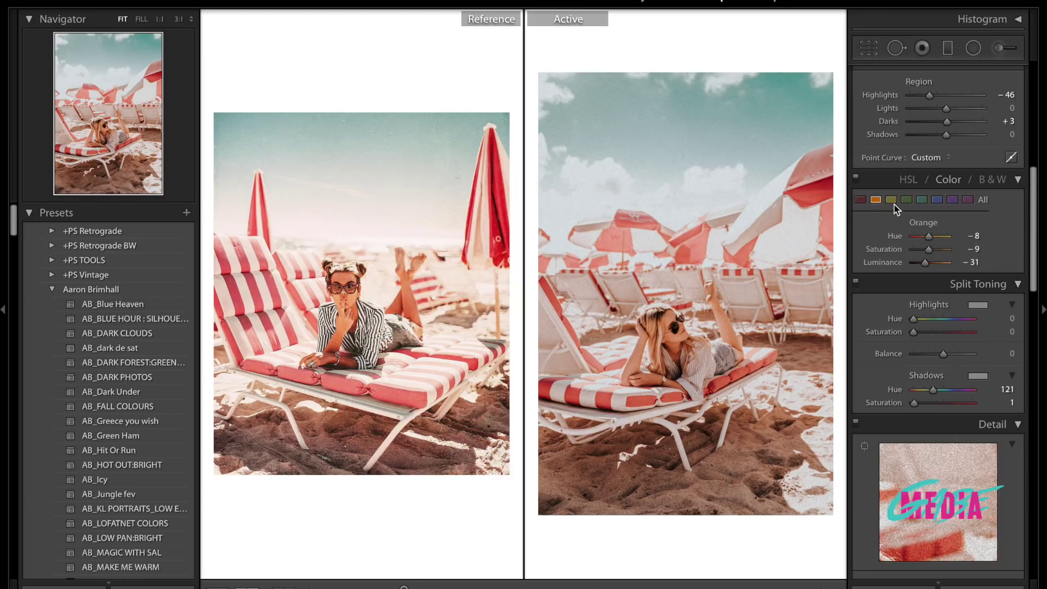
pyautogui.click(893, 199)
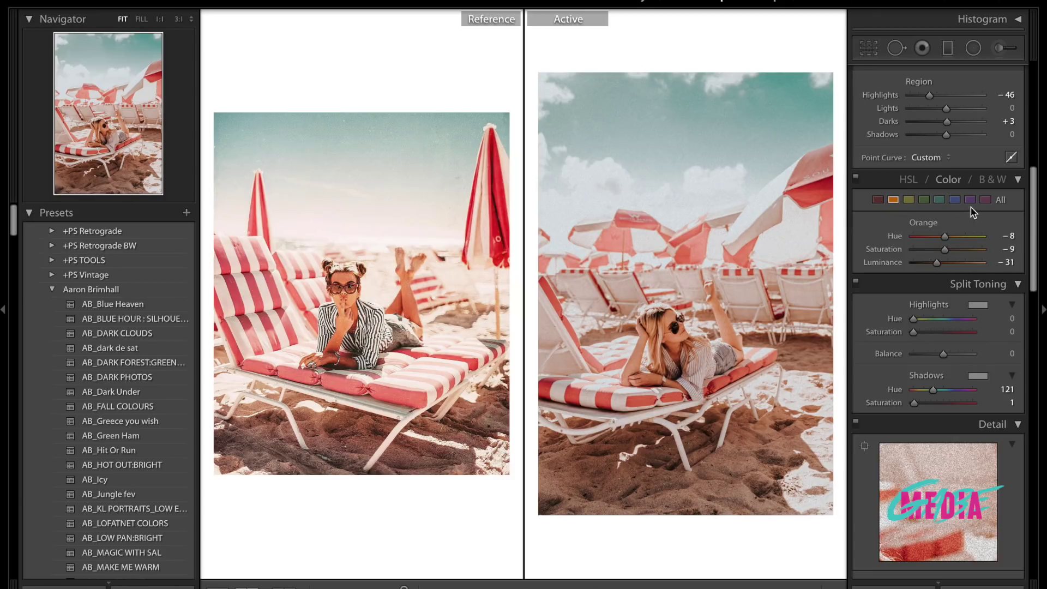
pyautogui.doubleClick(937, 263)
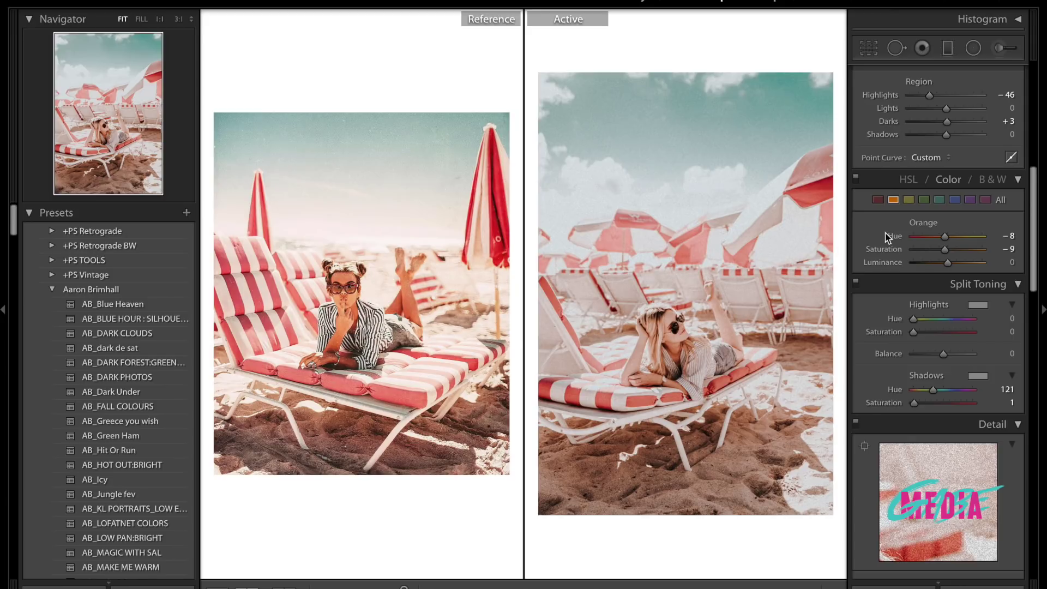
pyautogui.hotkey('ctrl', 'z')
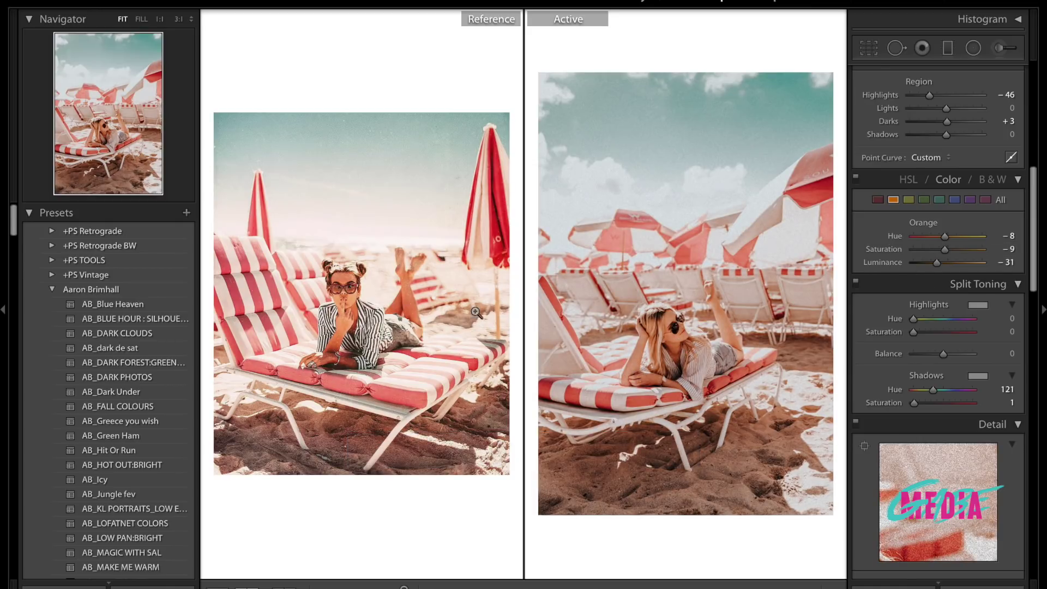
# - Examine the beach photo's Split Toning, Detail, Lens Corrections, Effects and Camera Calibration settings
pyautogui.scroll(-3, 927, 239)
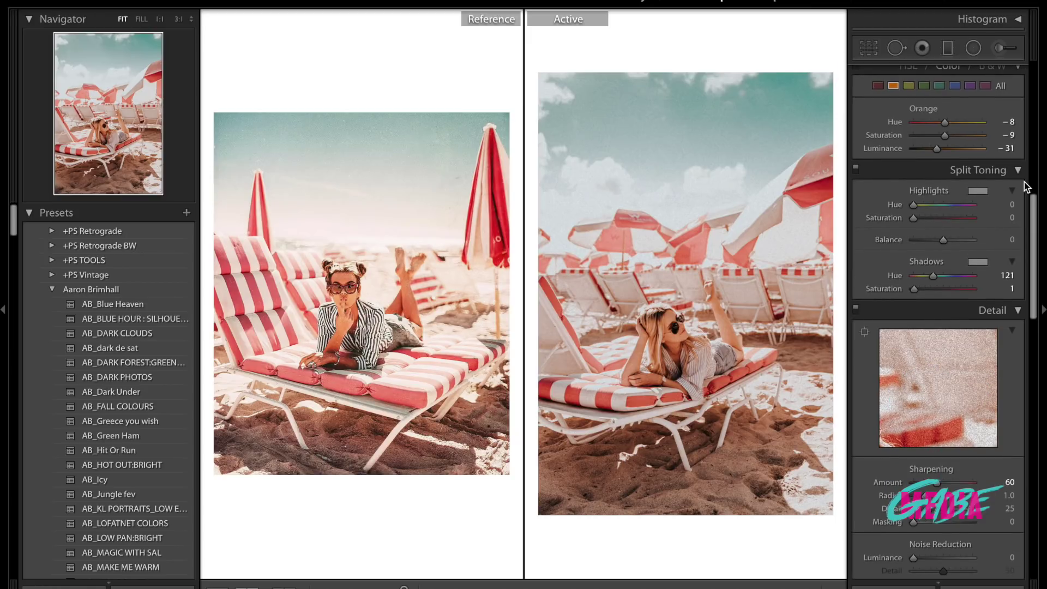
pyautogui.scroll(-5, 957, 263)
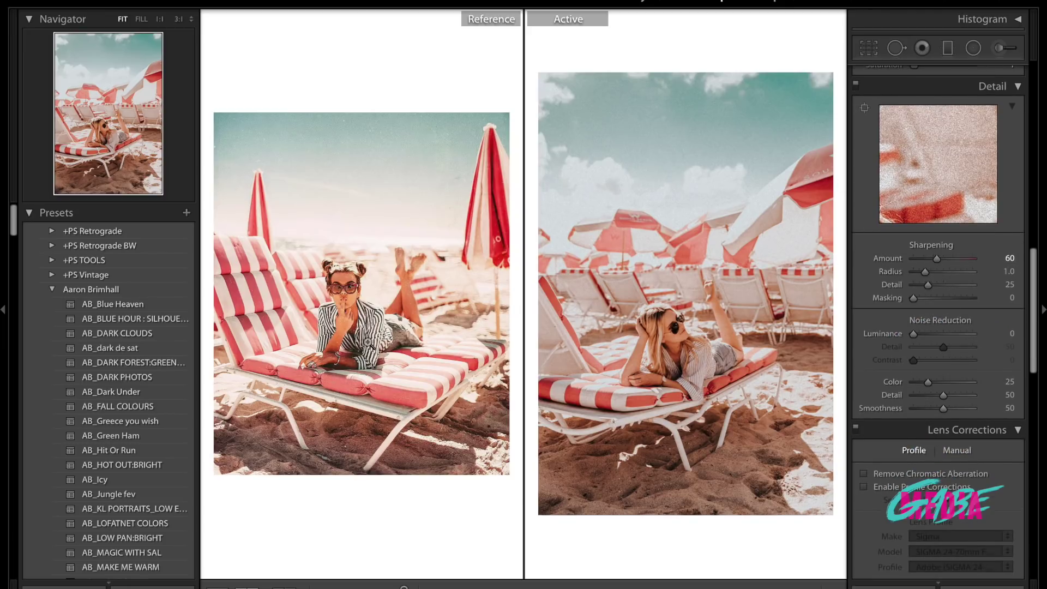
pyautogui.scroll(-2, 961, 280)
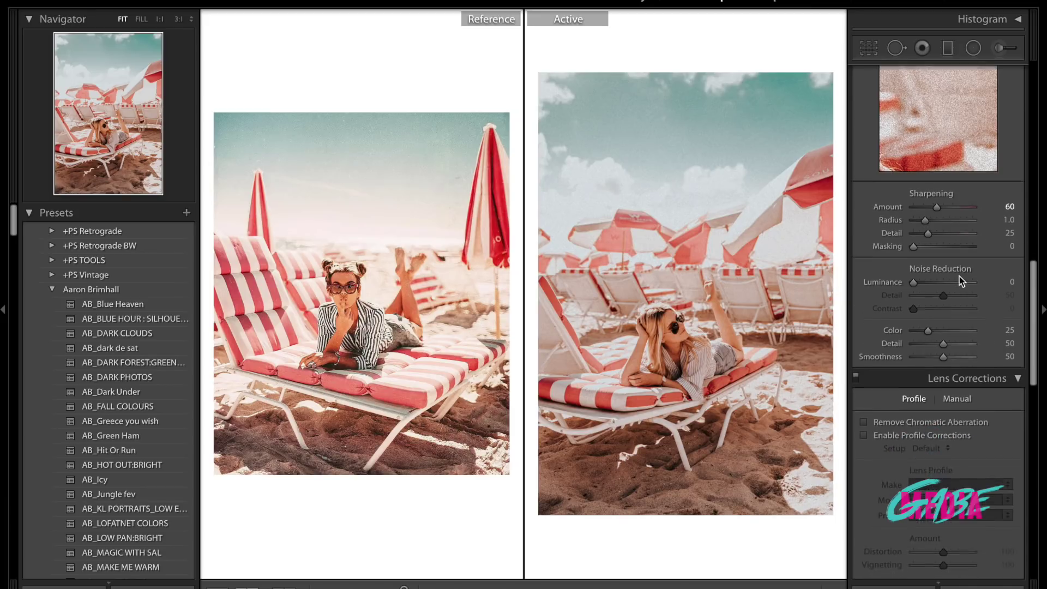
pyautogui.scroll(-10, 972, 318)
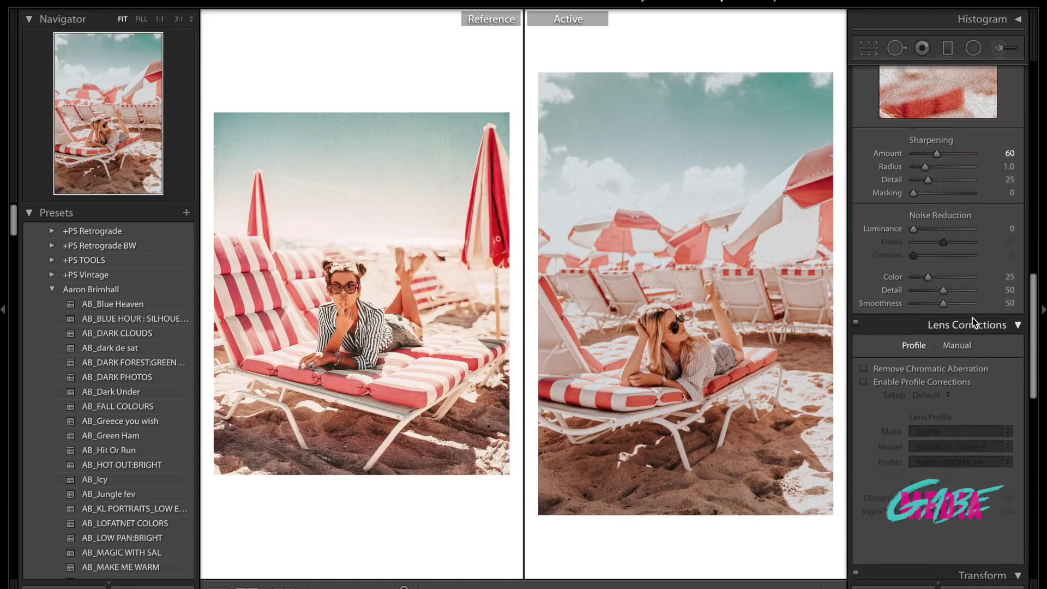
pyautogui.scroll(-13, 973, 296)
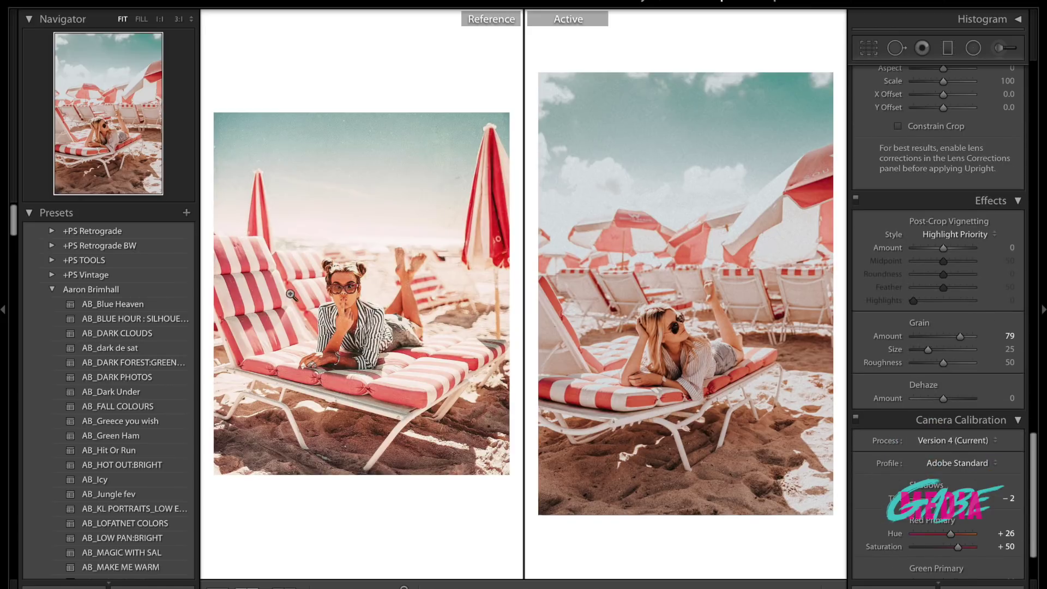
pyautogui.scroll(-2, 967, 215)
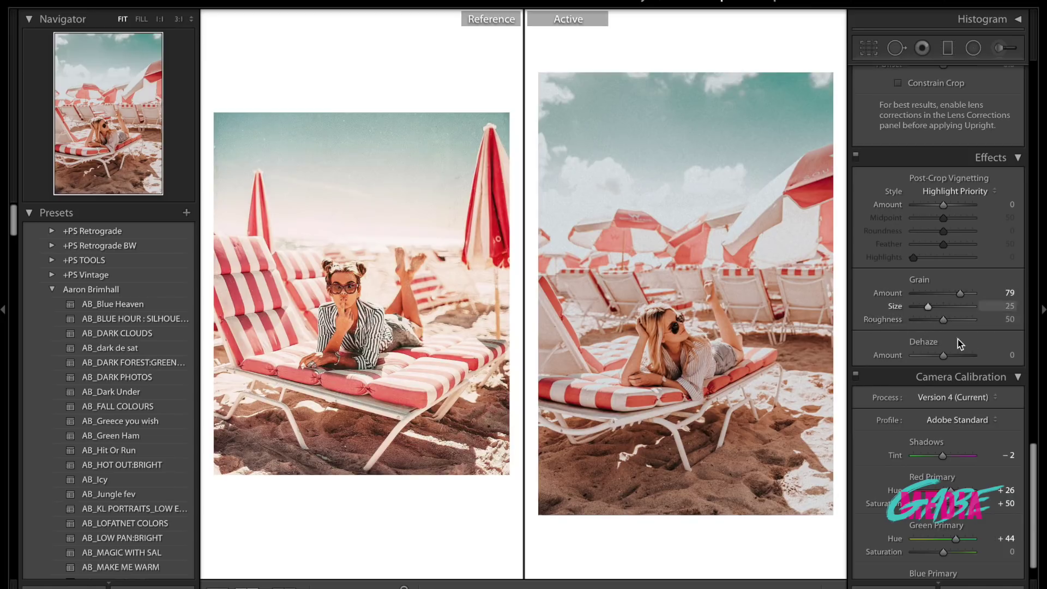
pyautogui.scroll(-2, 936, 401)
pyautogui.scroll(20, 937, 400)
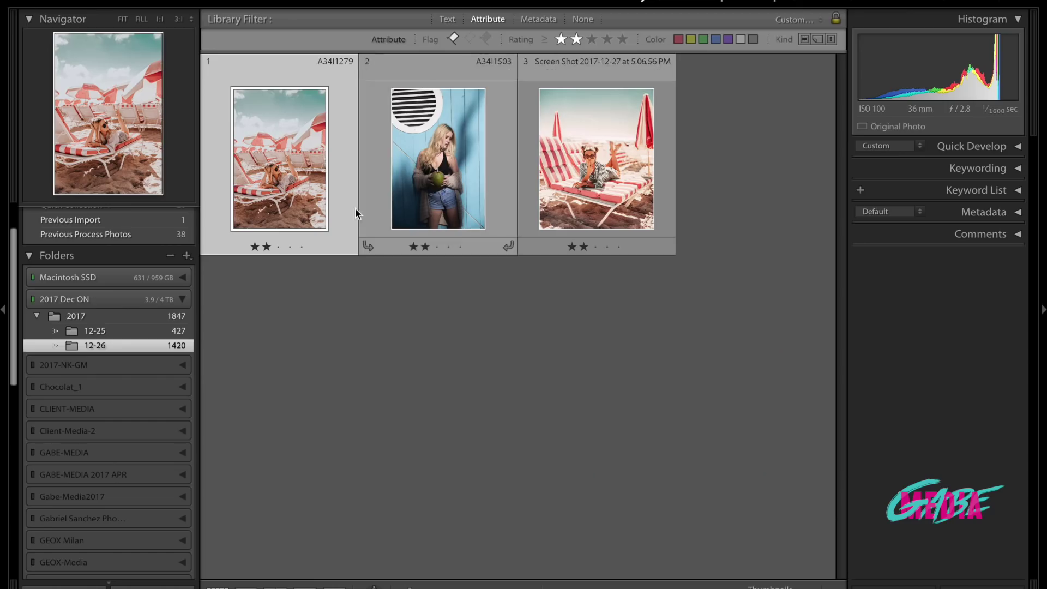
# - Open the photo of the woman holding a coconut for developing as a single image and apply the GabeTezza preset
pyautogui.doubleClick(436, 164)
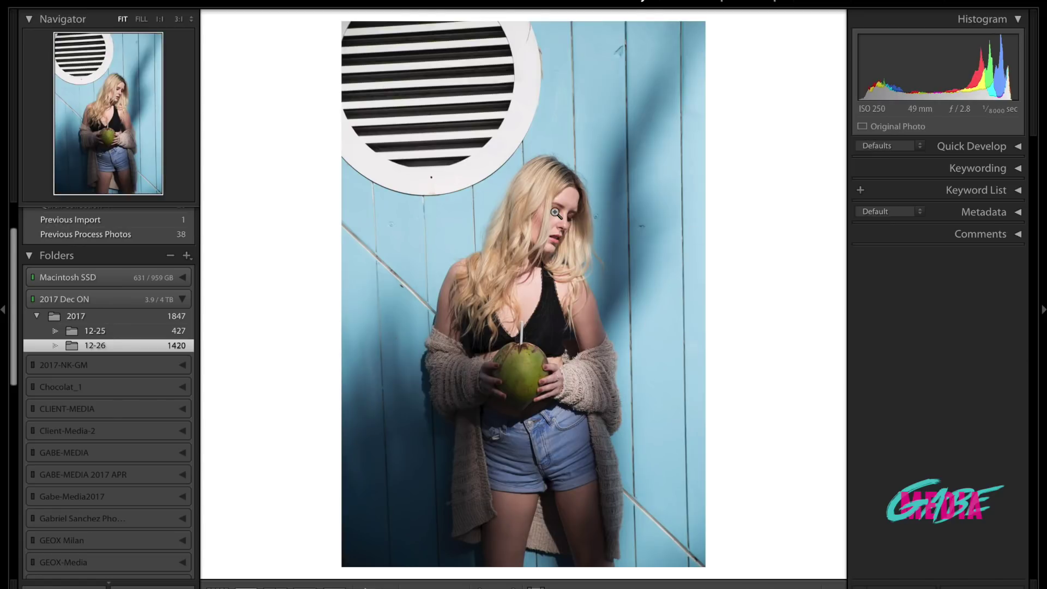
pyautogui.hotkey('shift', 'r')
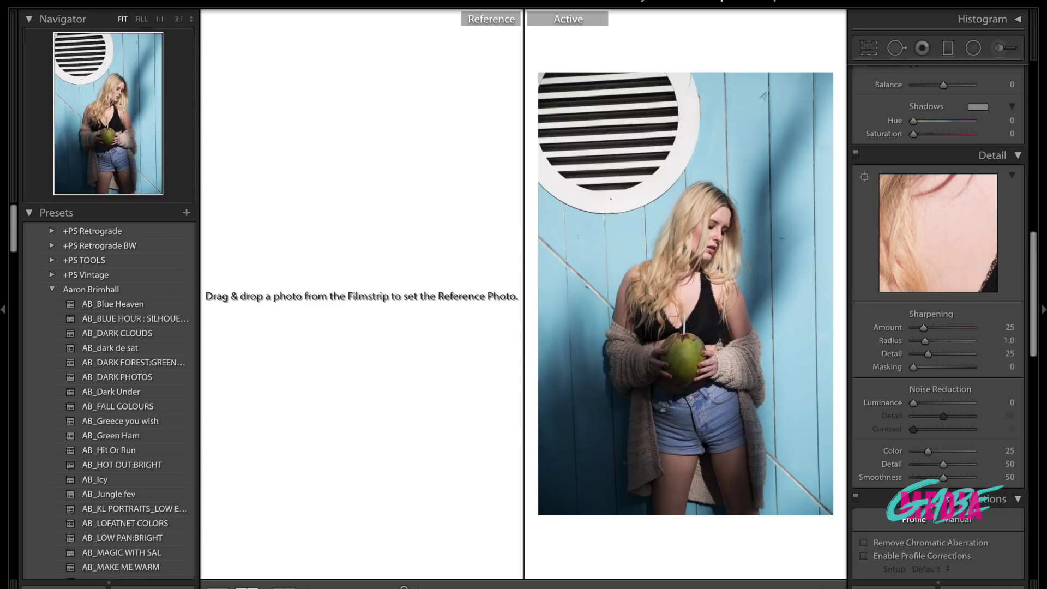
pyautogui.press('d')
pyautogui.scroll(-10, 129, 491)
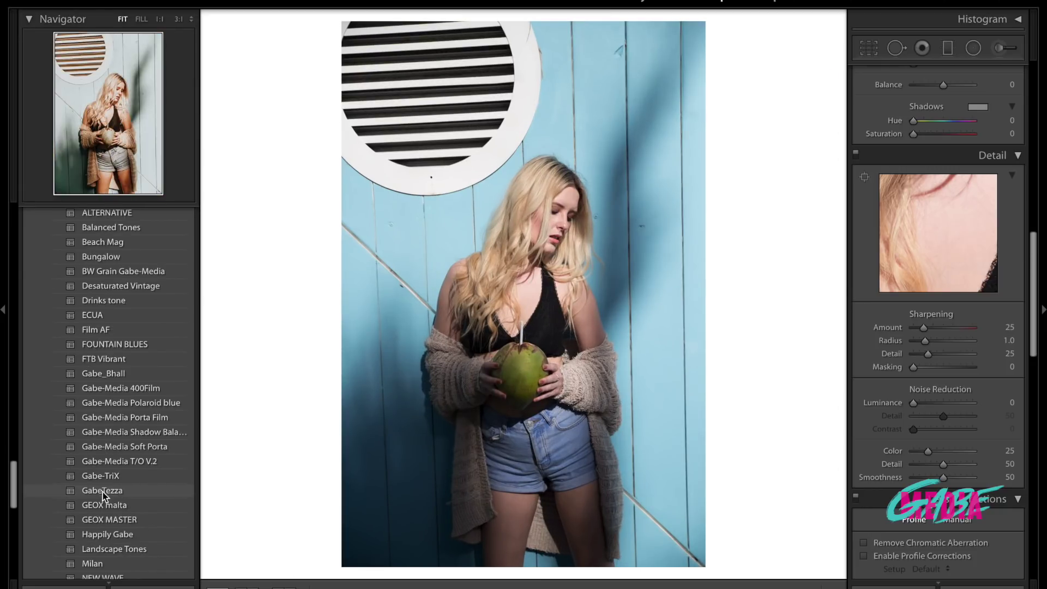
pyautogui.click(105, 493)
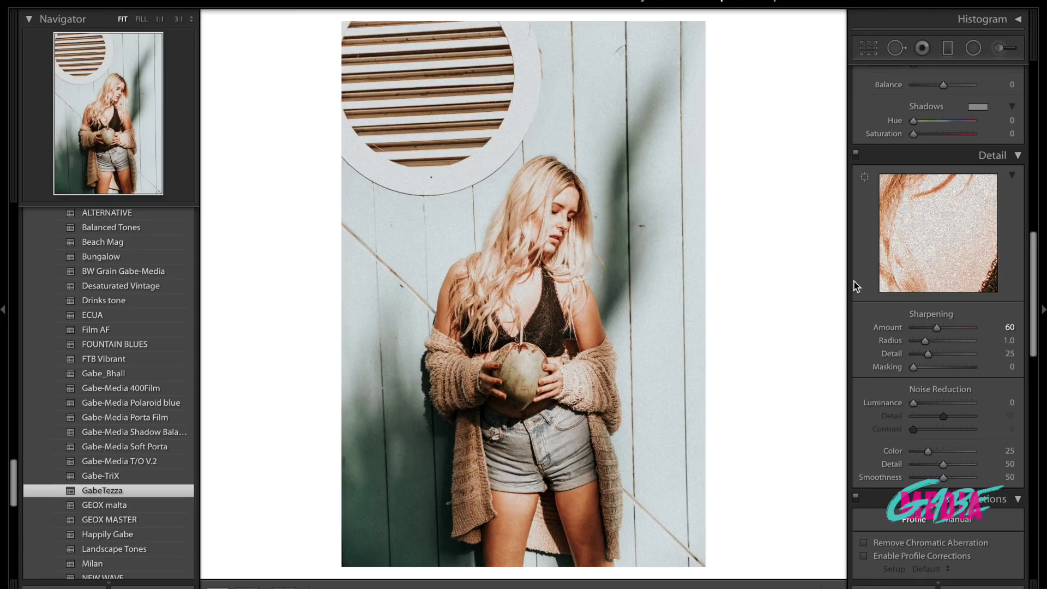
# - Adjust the coconut photo's basic settings to Exposure -0.90, Whites +53 and Temp 8,367
pyautogui.scroll(10, 854, 286)
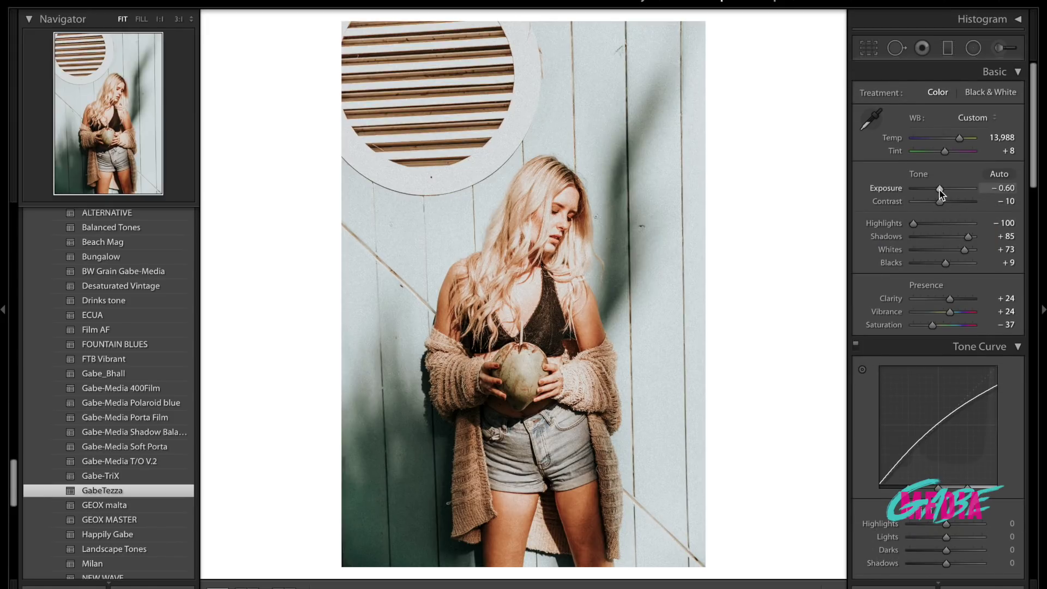
pyautogui.moveTo(940, 188); pyautogui.dragTo(938, 189)
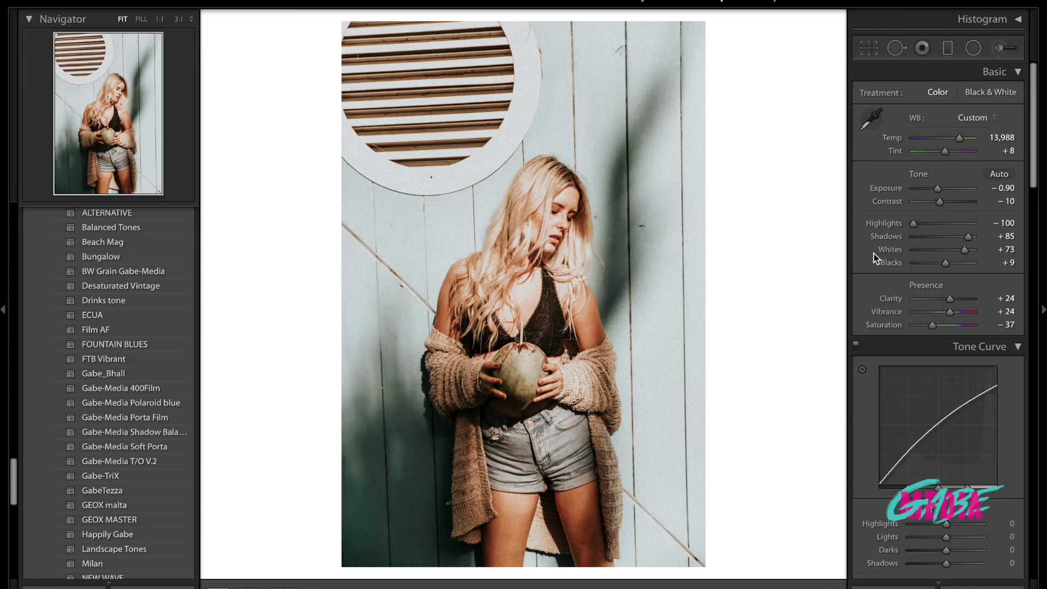
pyautogui.moveTo(966, 250); pyautogui.dragTo(959, 250)
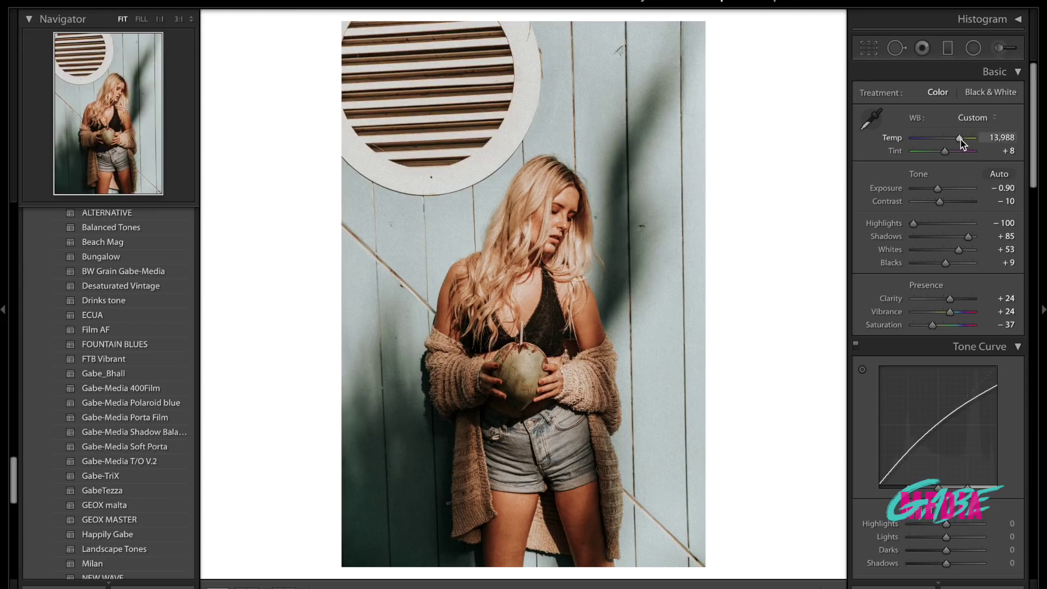
pyautogui.moveTo(959, 139); pyautogui.dragTo(950, 139)
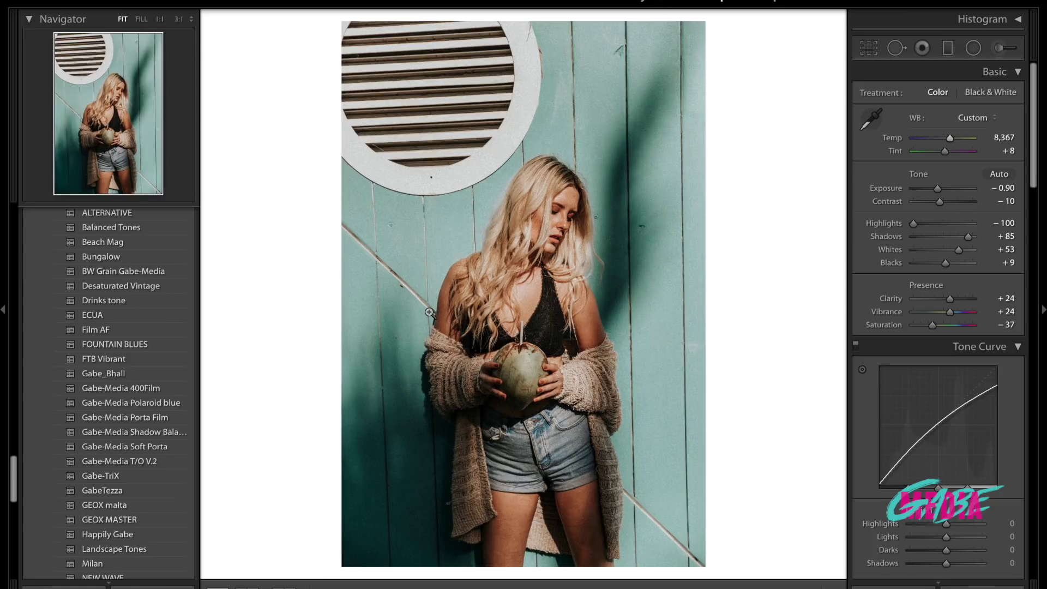
# - Compare the coconut photo with its original and set Shadows +100, Exposure -0.80, Temp 7,867 and Tint +33
pyautogui.press('\\')
pyautogui.press('\\')
pyautogui.moveTo(968, 240); pyautogui.dragTo(971, 240)
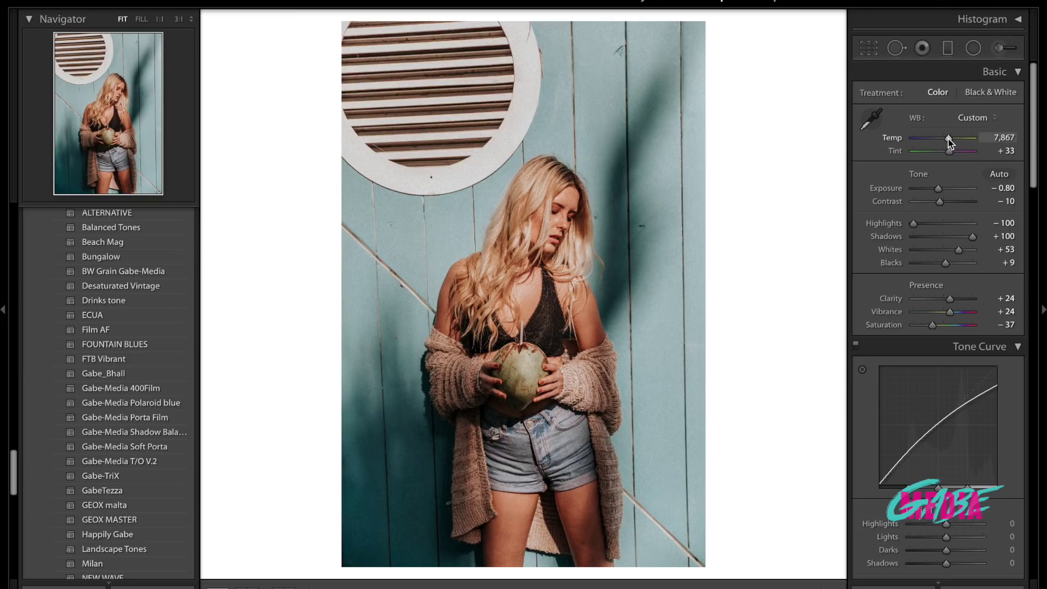
# - Straighten the coconut photo with a crop angle of 1.21, keeping the original aspect ratio
pyautogui.click(868, 48)
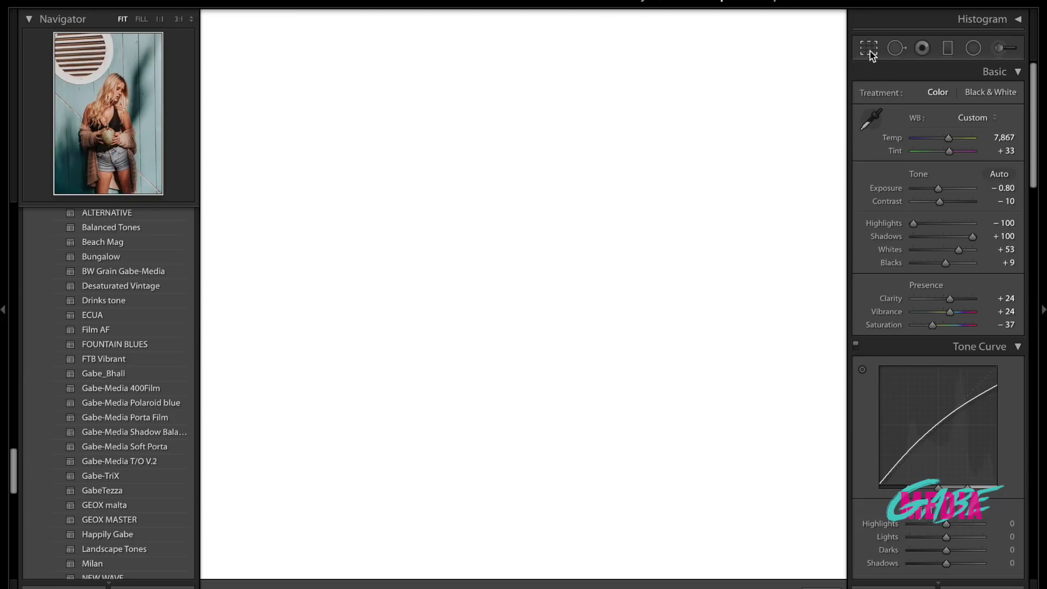
pyautogui.moveTo(760, 158); pyautogui.dragTo(763, 162)
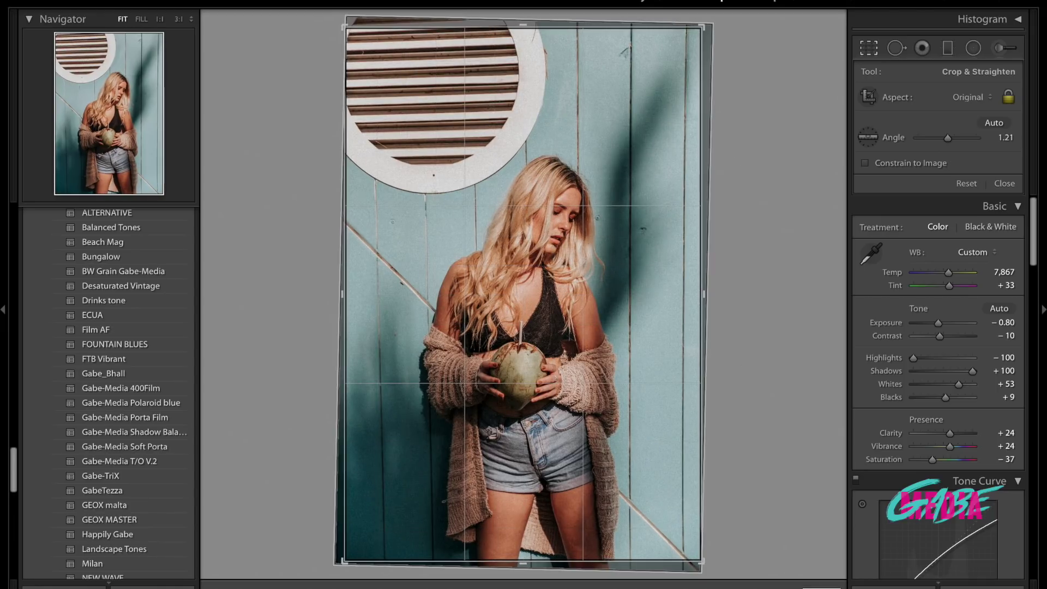
pyautogui.press('Return')
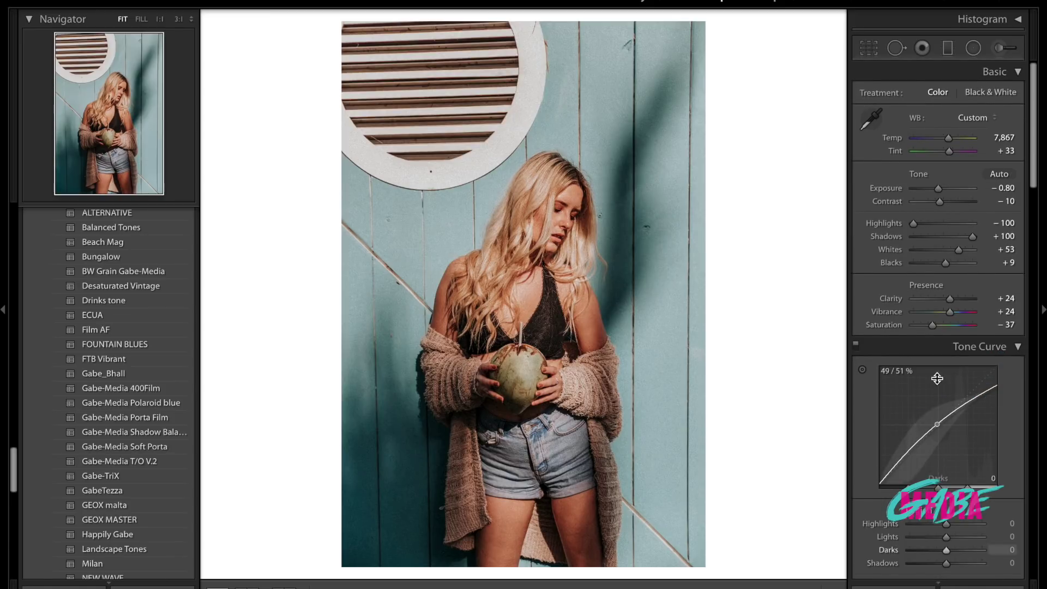
# - Set the coconut photo's Clarity to +12 and check the woman's face and hair at close range
pyautogui.scroll(-5, 938, 383)
pyautogui.scroll(2, 938, 382)
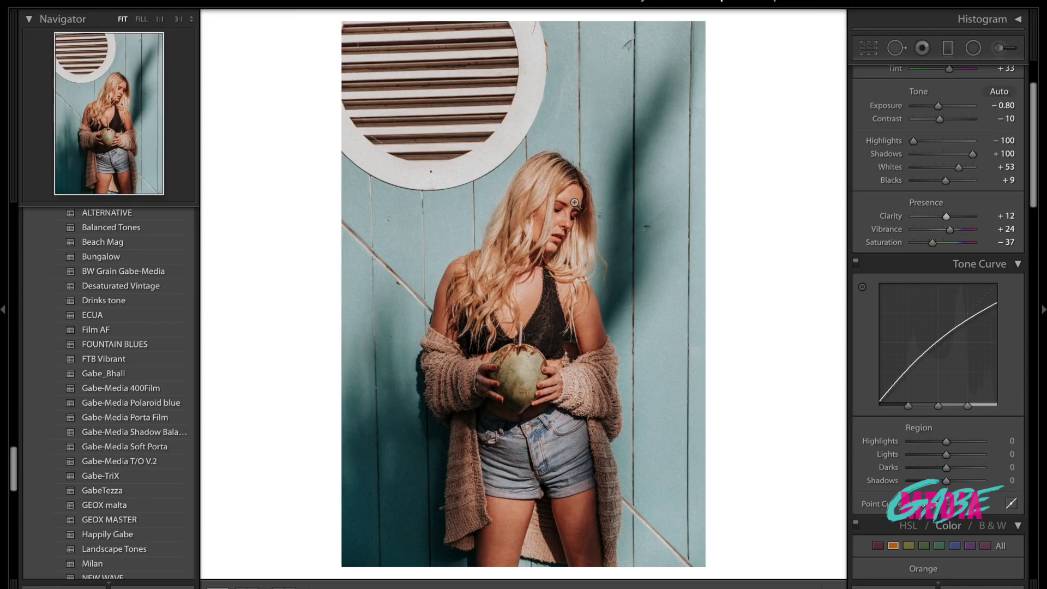
pyautogui.click(548, 193)
pyautogui.moveTo(538, 279); pyautogui.dragTo(555, 205)
pyautogui.moveTo(562, 255); pyautogui.dragTo(574, 188)
pyautogui.click(516, 179)
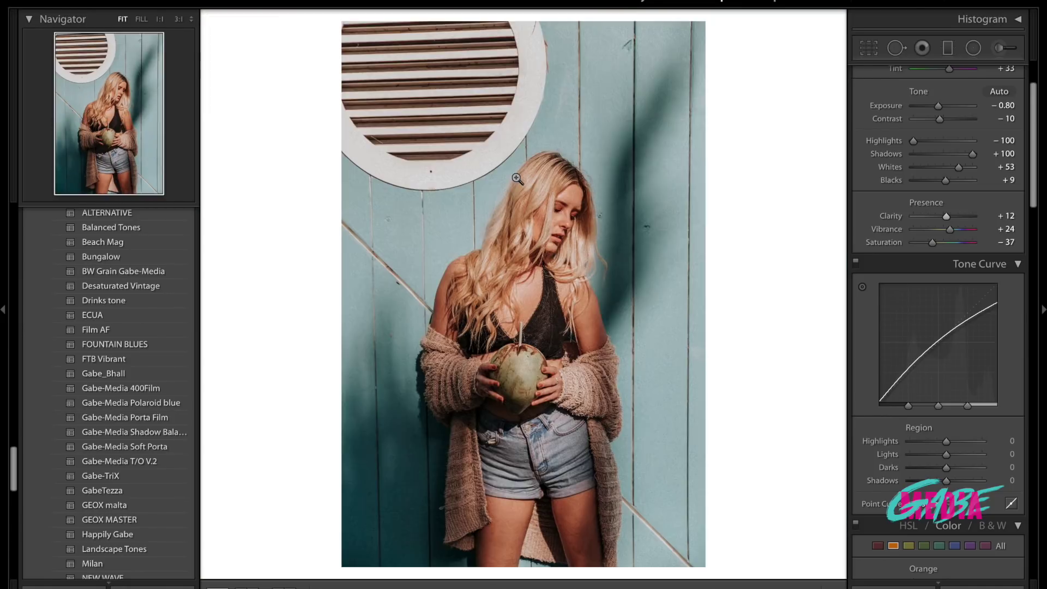
# - Review the coconut photo's Tone Curve and Orange color settings, and compare the finished edit with the original
pyautogui.scroll(-5, 975, 415)
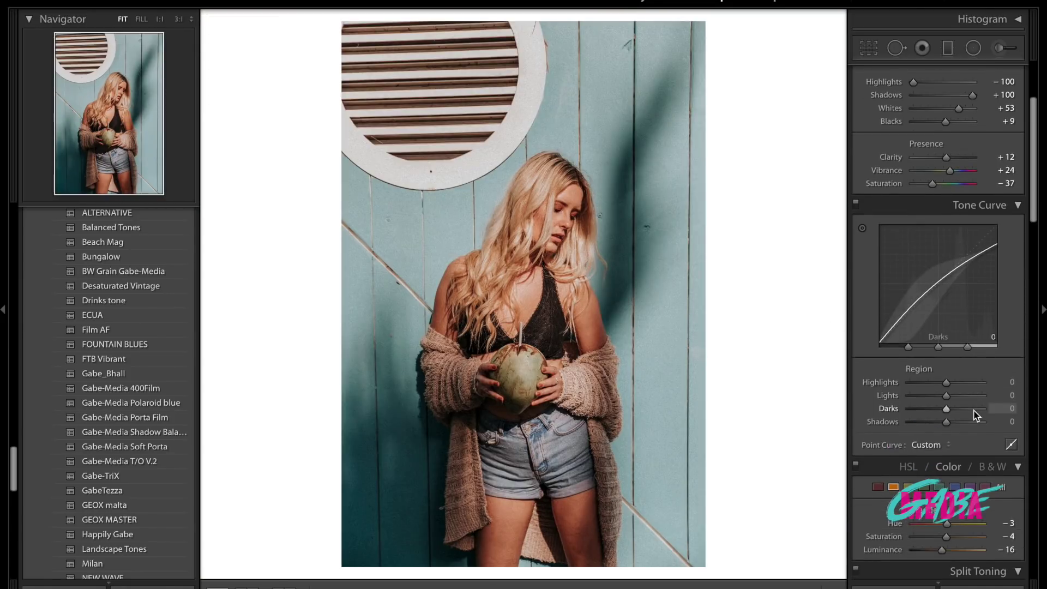
pyautogui.scroll(-8, 975, 415)
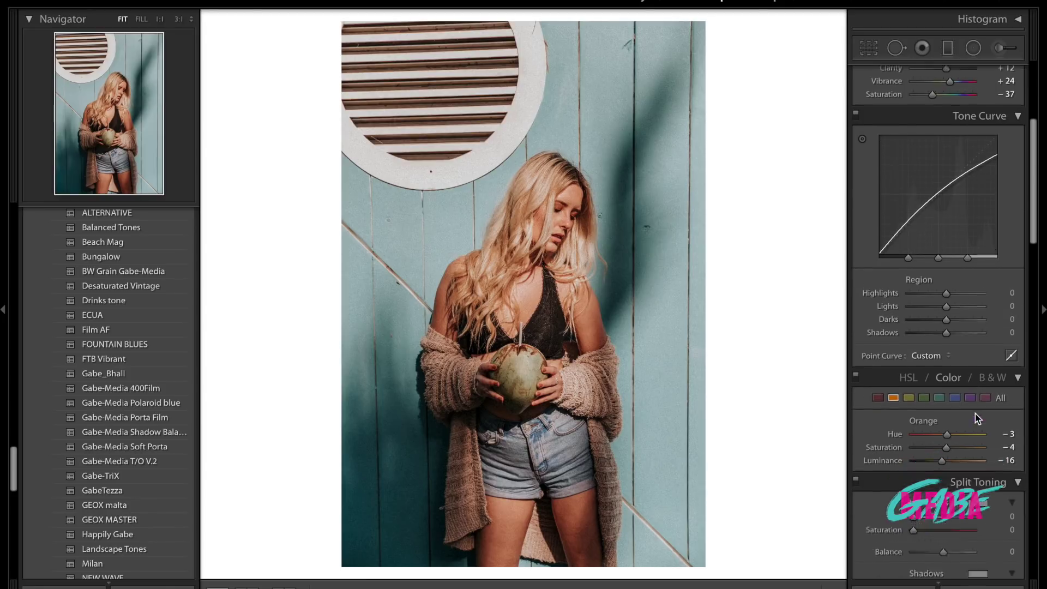
pyautogui.scroll(15, 975, 413)
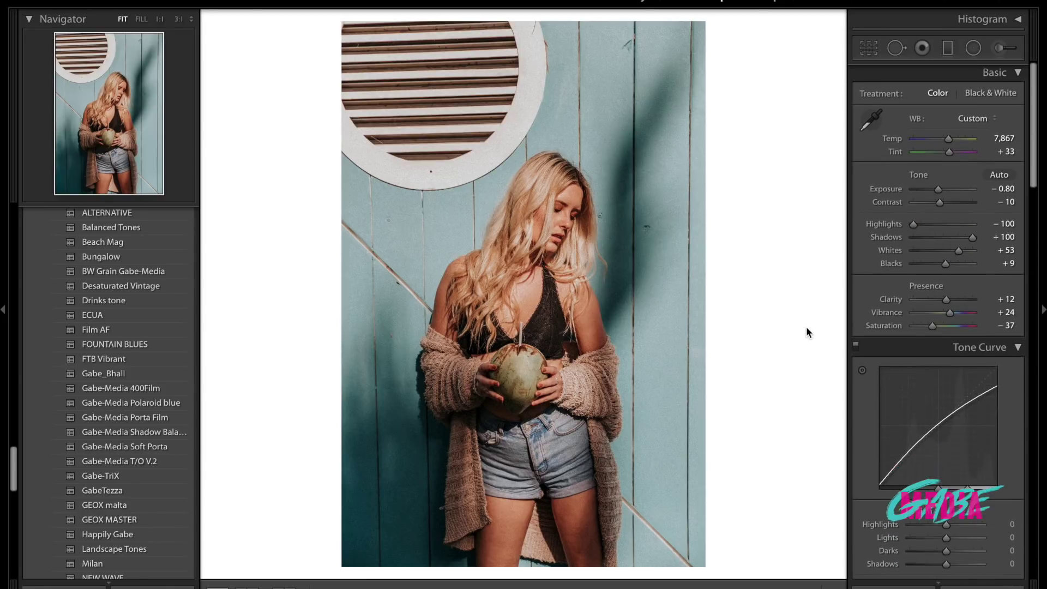
pyautogui.press('\\')
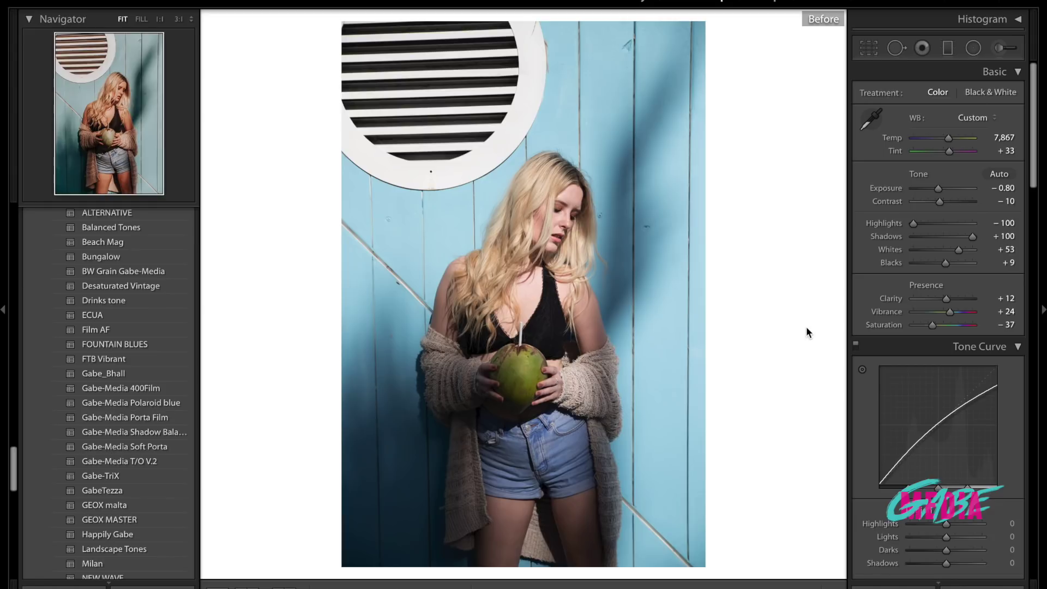
pyautogui.press('\\')
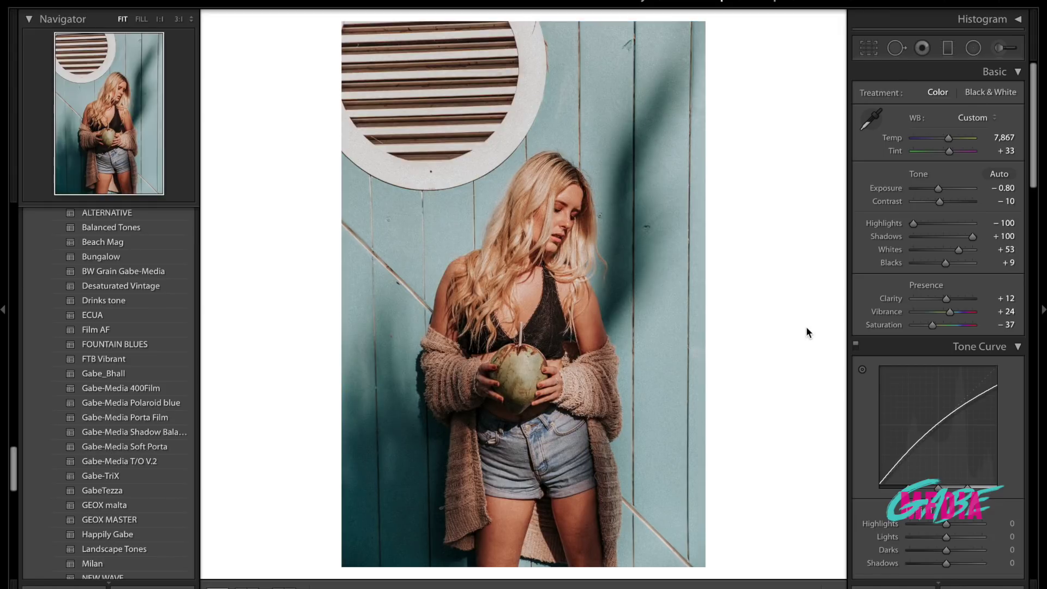